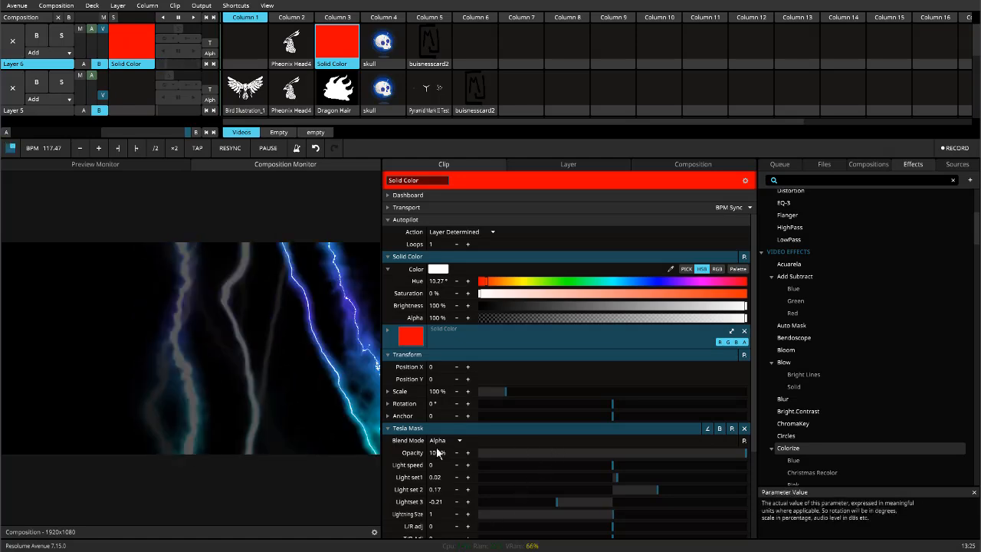
# Collapse the Transform, Solid Color and Autopilot sections of the Solid Color clip's settings
pyautogui.click(389, 355)
pyautogui.click(388, 256)
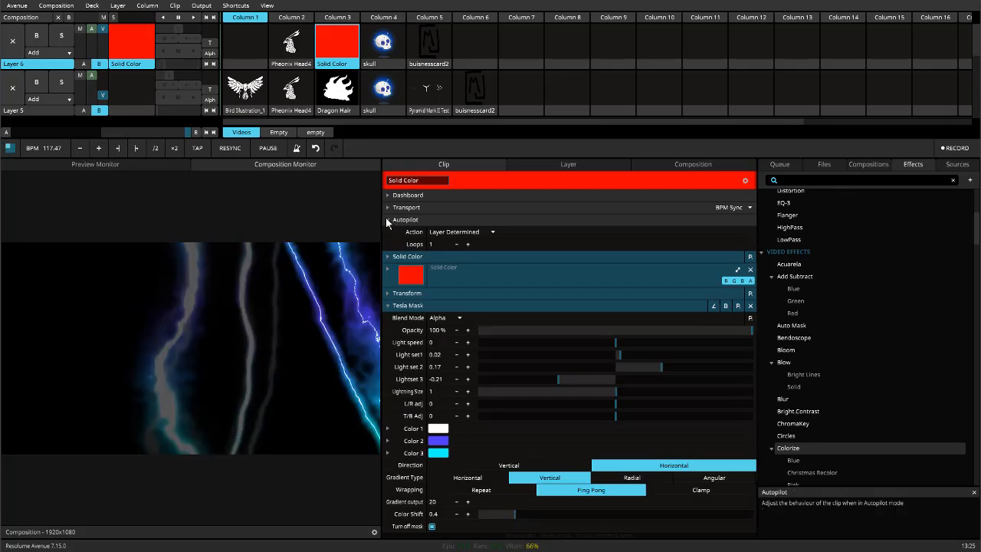
pyautogui.click(387, 220)
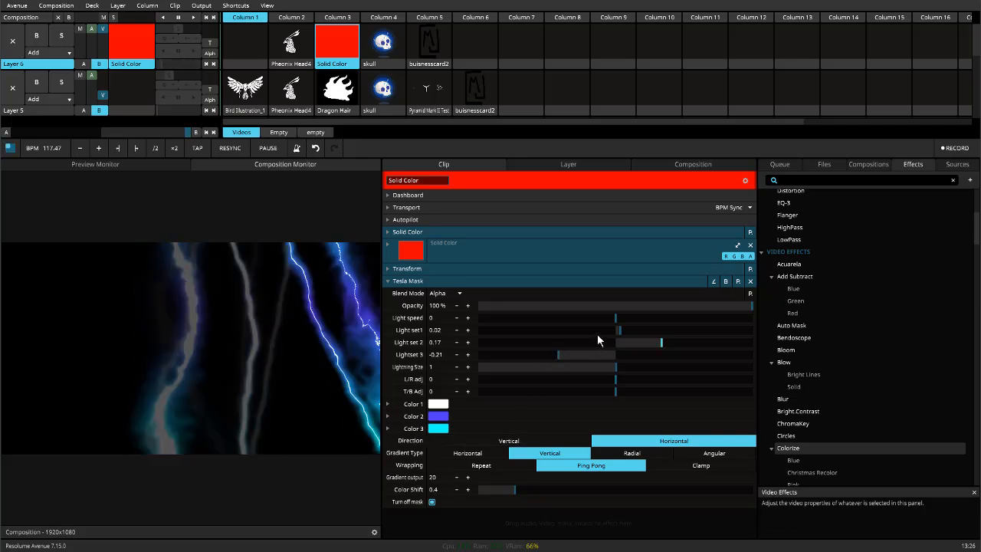
# Adjust the Tesla Mask to Light speed 0.3, Light set1 0.06, Light set 2 0.02 and Lightset 3 -0.28
pyautogui.moveTo(617, 318); pyautogui.dragTo(633, 321)
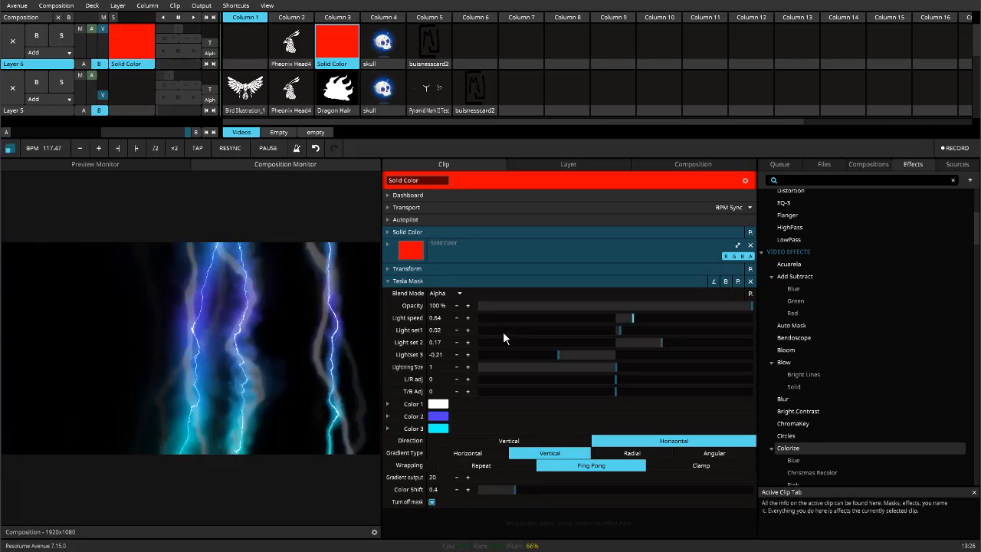
pyautogui.moveTo(660, 342); pyautogui.dragTo(621, 346)
pyautogui.moveTo(558, 354); pyautogui.dragTo(629, 354)
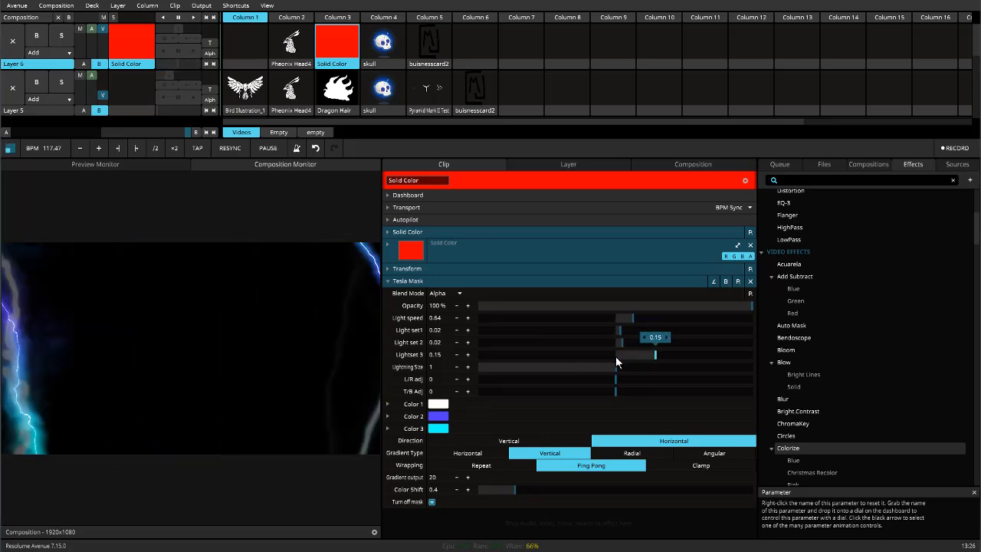
pyautogui.moveTo(559, 365); pyautogui.dragTo(540, 366)
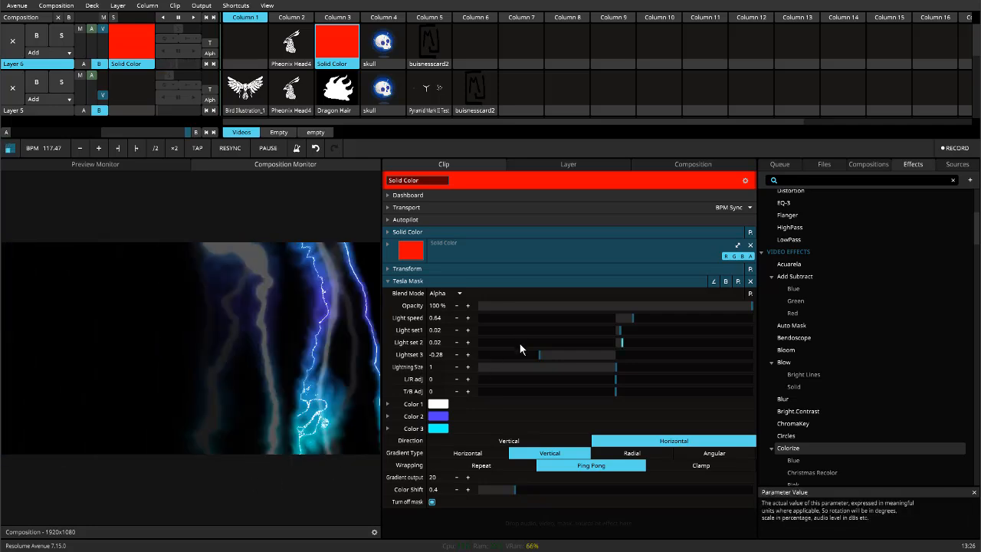
pyautogui.click(624, 321)
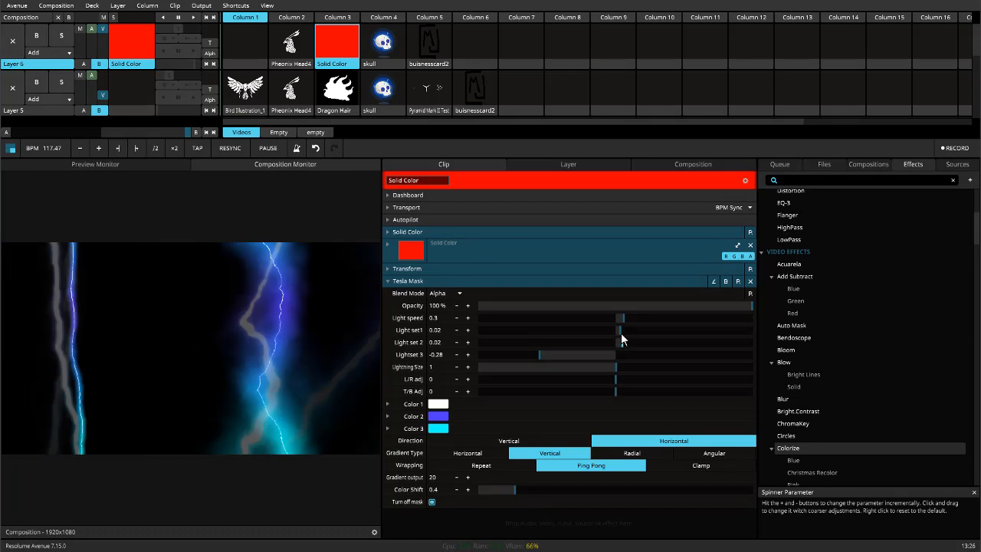
pyautogui.moveTo(620, 335); pyautogui.dragTo(632, 330)
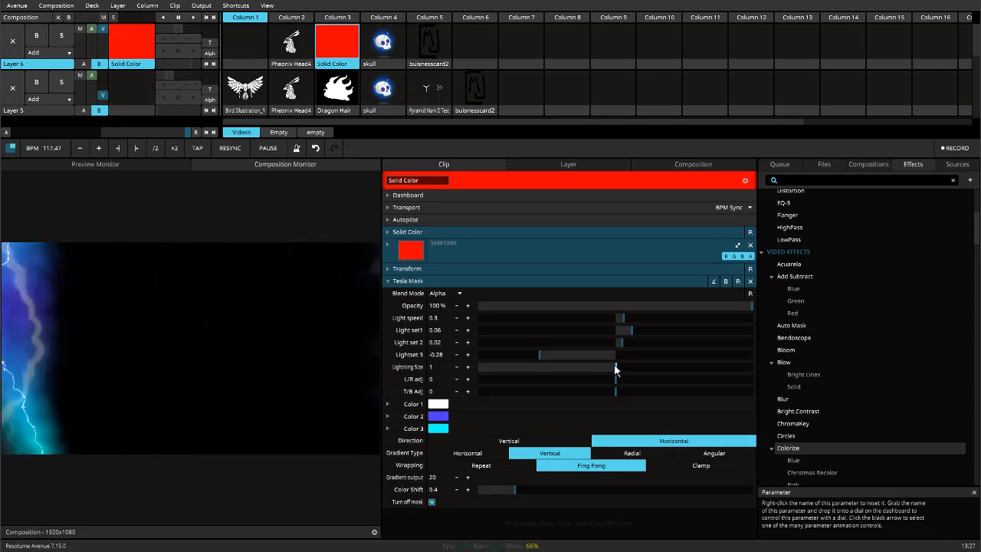
# Test smaller Lightning Size values and sideways shifts, finishing with Lightning Size 1, L/R adj -1.87 and Light speed 0.06
pyautogui.moveTo(615, 368); pyautogui.dragTo(516, 370)
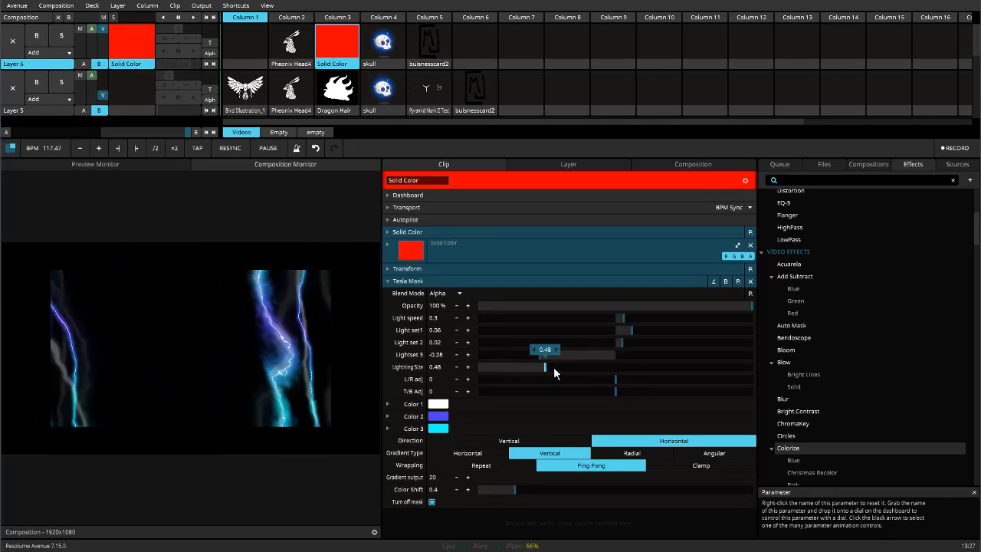
pyautogui.moveTo(616, 368); pyautogui.dragTo(615, 368)
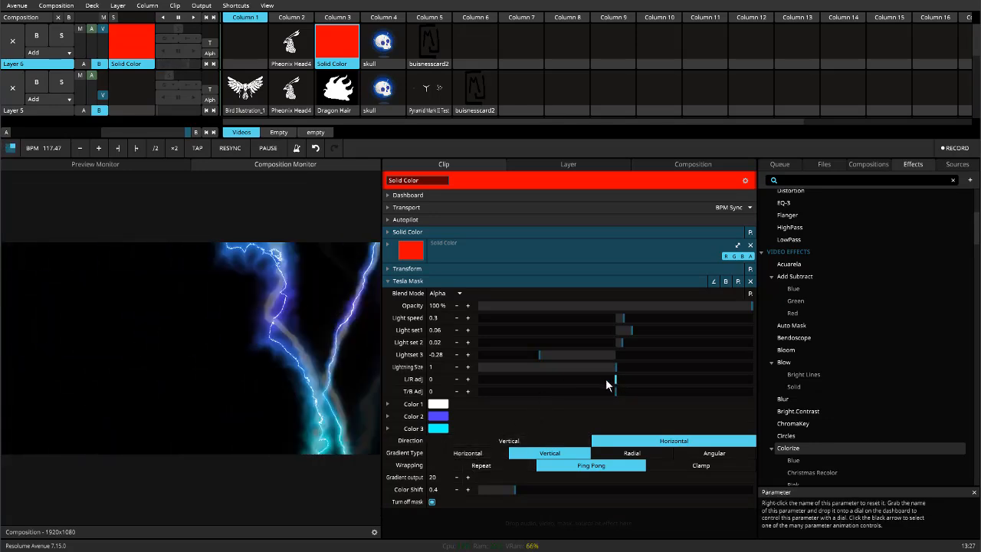
pyautogui.moveTo(617, 366); pyautogui.dragTo(566, 368)
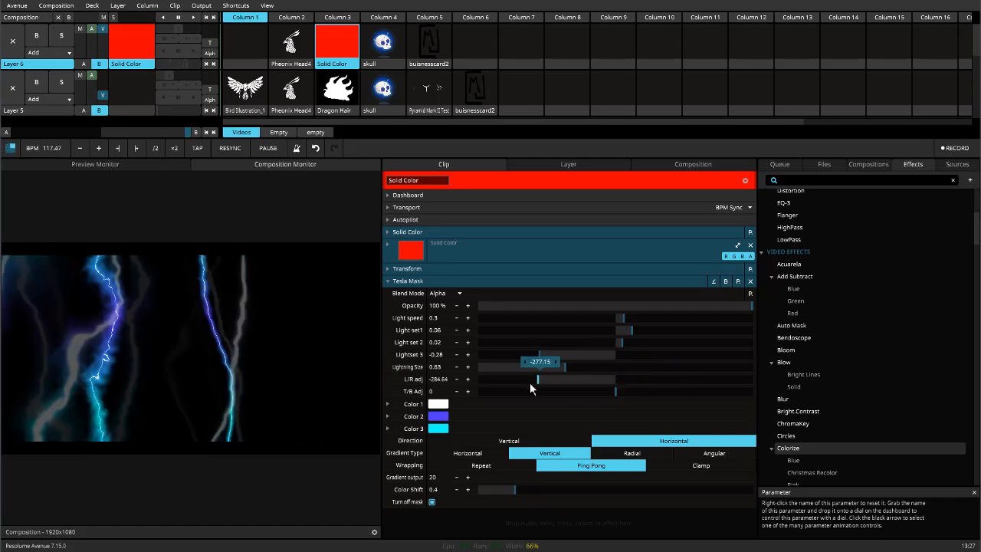
pyautogui.moveTo(530, 382)
pyautogui.mouseDown()
pyautogui.moveTo(648, 378)
pyautogui.moveTo(547, 381)
pyautogui.mouseUp()
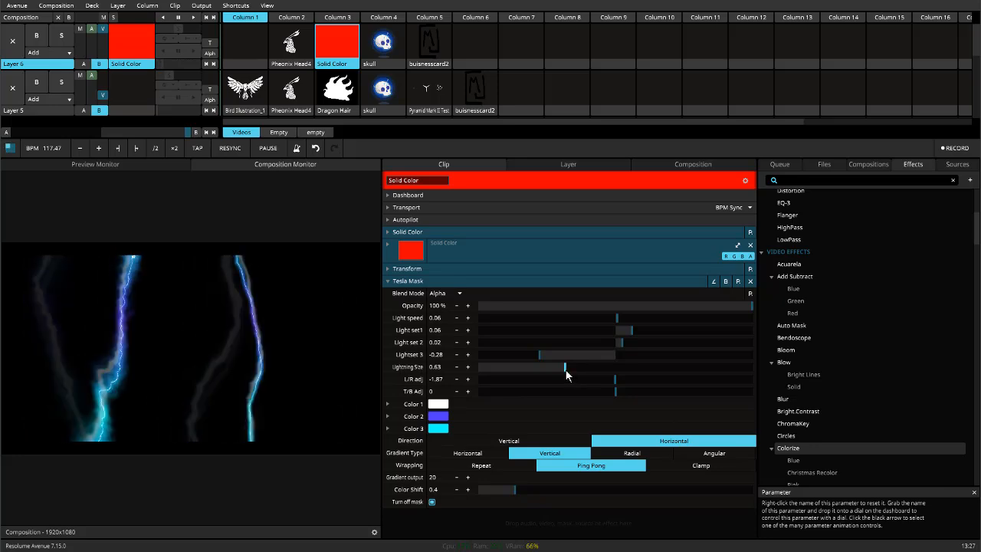
pyautogui.moveTo(605, 369); pyautogui.dragTo(615, 368)
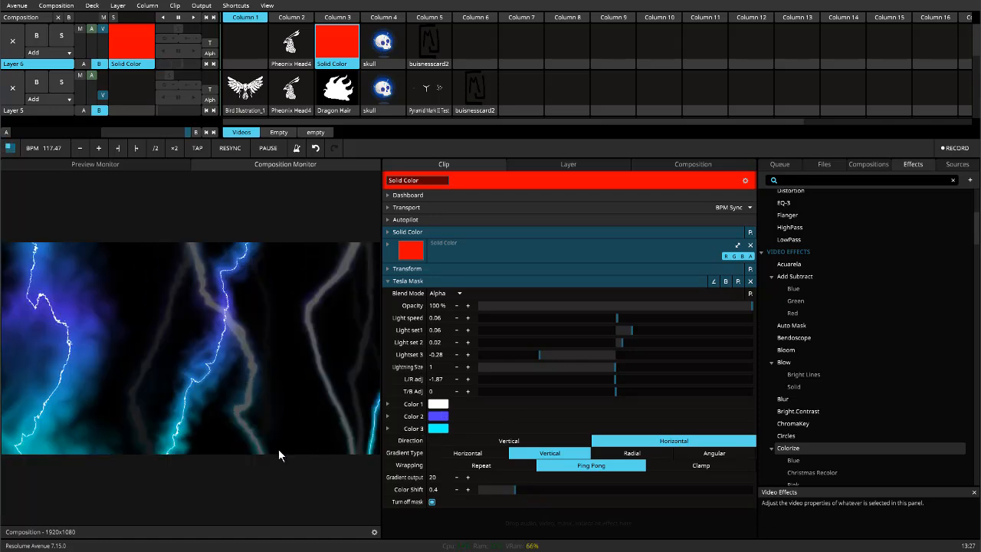
# Expand the three Tesla Mask color pickers and set Color 1 to black, Color 2 to red and Color 3 to orange
pyautogui.click(387, 403)
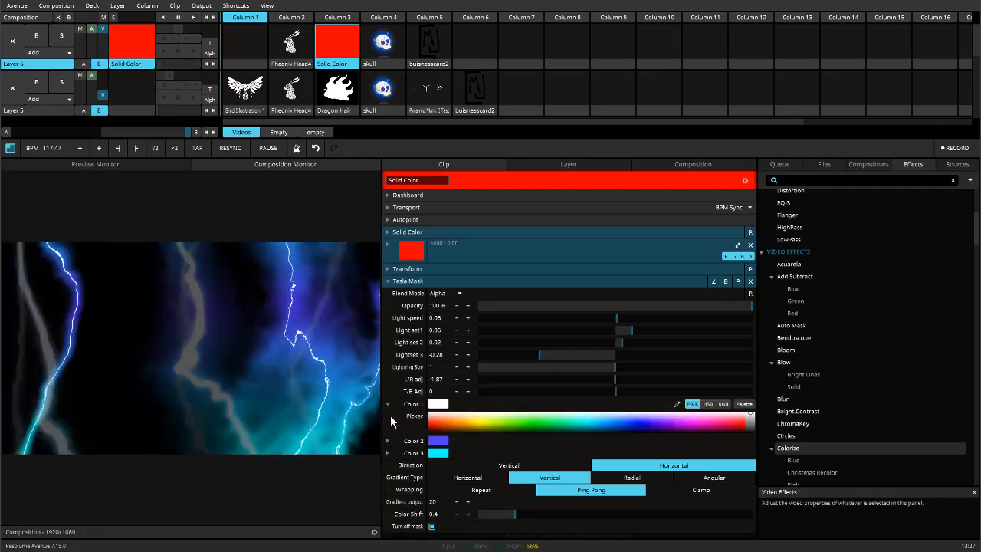
pyautogui.click(387, 440)
pyautogui.click(387, 477)
pyautogui.click(387, 477)
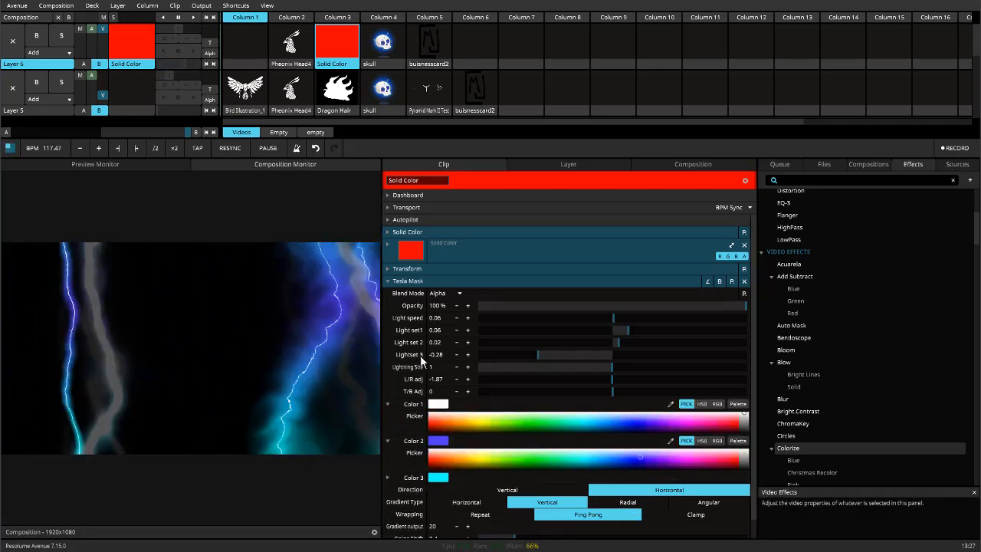
pyautogui.click(433, 406)
pyautogui.click(431, 405)
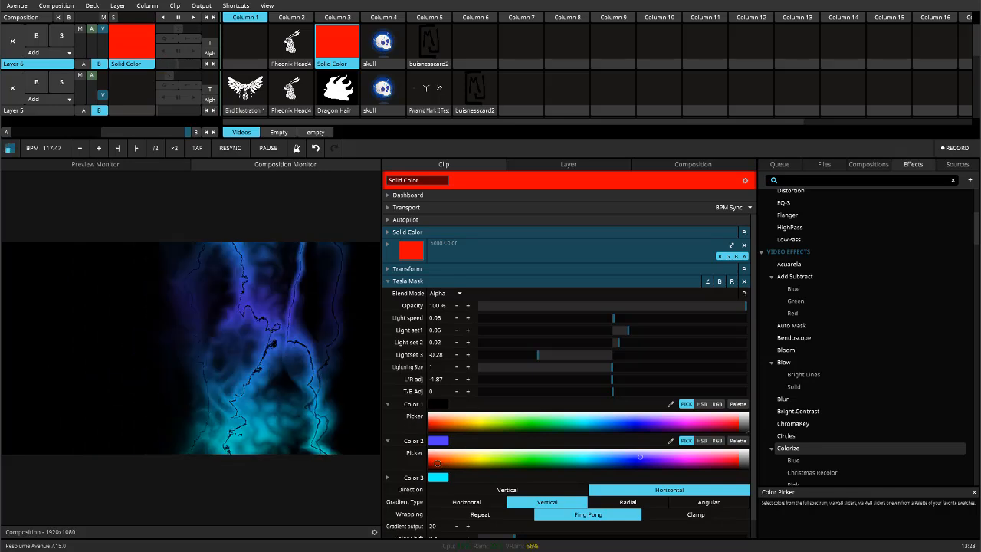
pyautogui.click(439, 478)
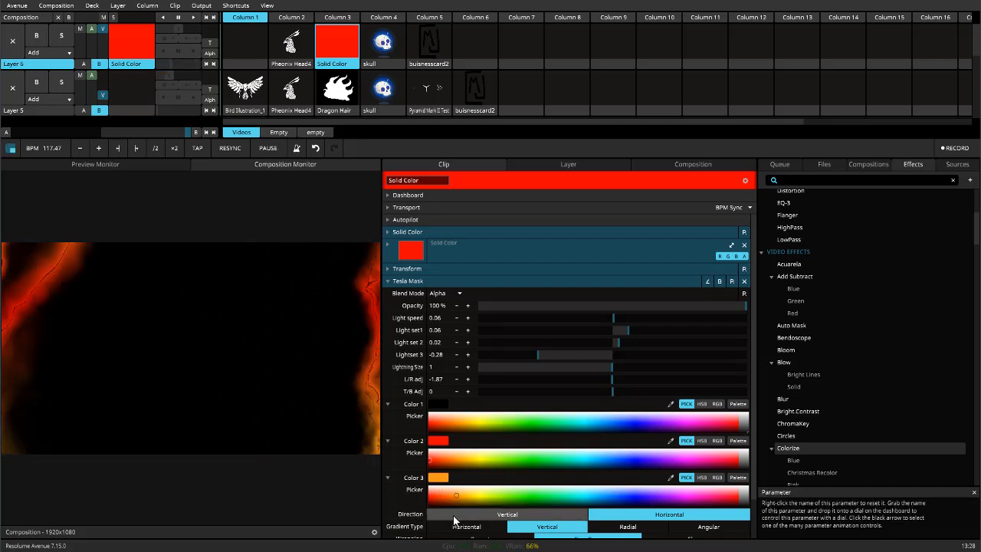
# Try the Vertical lightning direction, return it to Horizontal, and set Light speed to 0.65 after trying -0.4
pyautogui.click(493, 518)
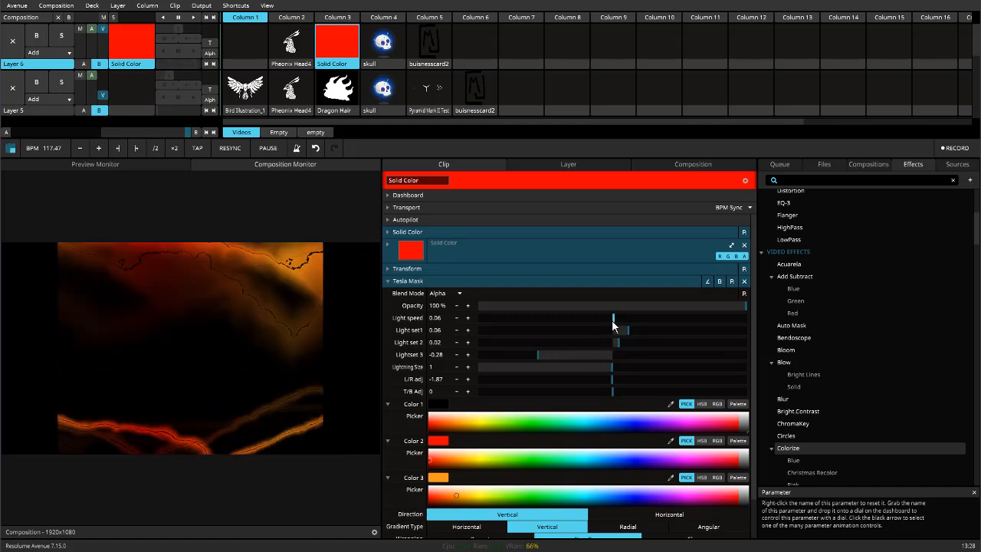
pyautogui.moveTo(613, 319); pyautogui.dragTo(602, 320)
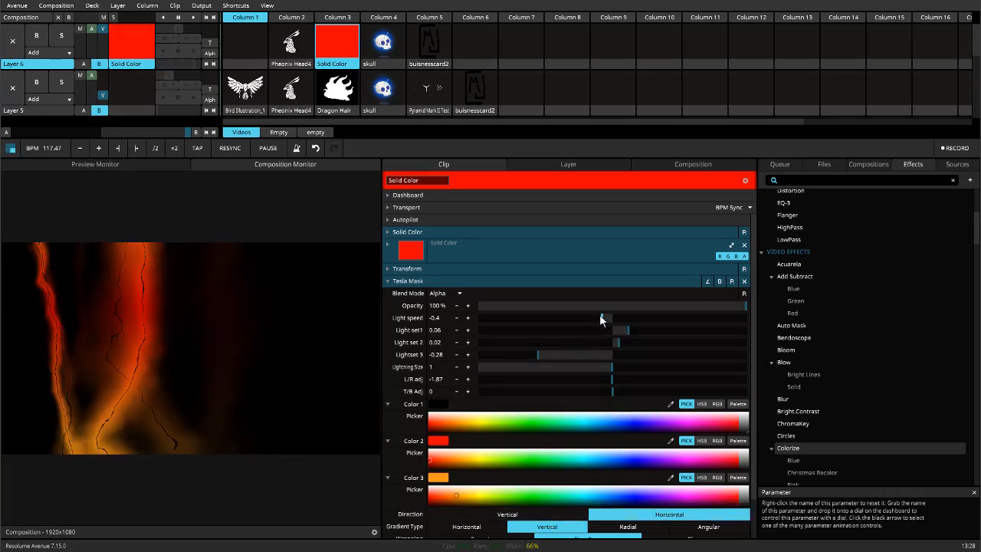
pyautogui.moveTo(627, 318)
pyautogui.mouseDown()
pyautogui.moveTo(603, 321)
pyautogui.moveTo(630, 324)
pyautogui.mouseUp()
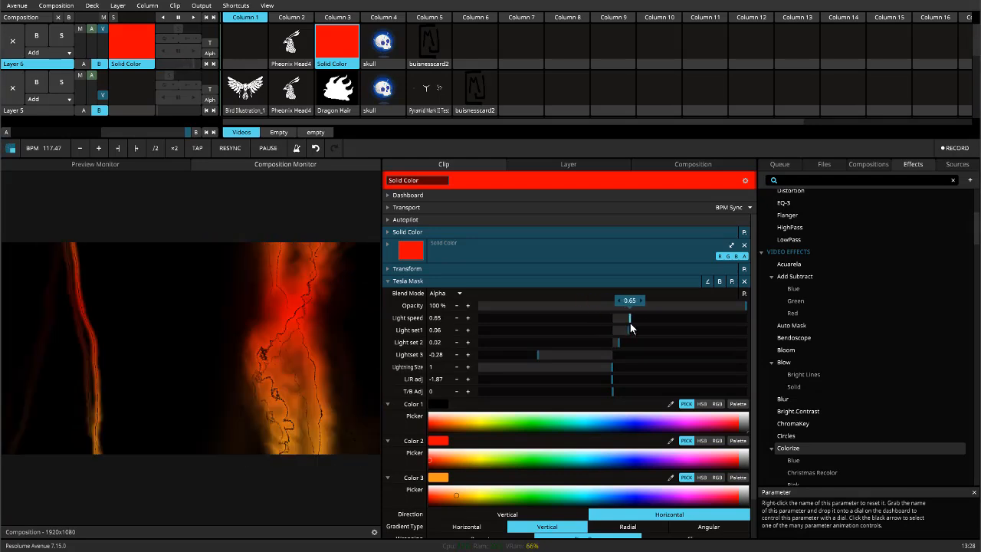
# Compare the Horizontal, Vertical, Radial and Angular gradient types using a lime-green Color 3, ending on Vertical
pyautogui.scroll(-2, 457, 465)
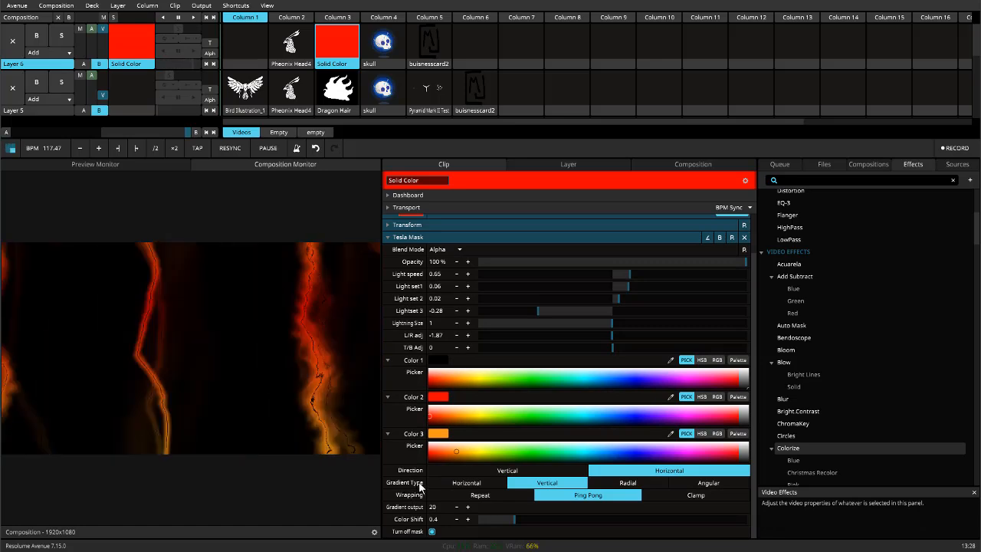
pyautogui.click(466, 483)
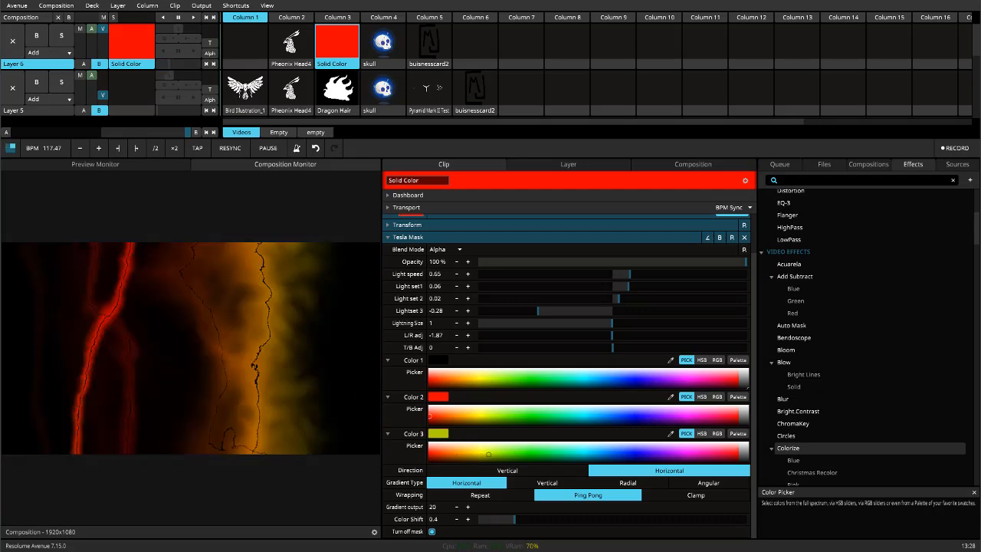
pyautogui.click(503, 450)
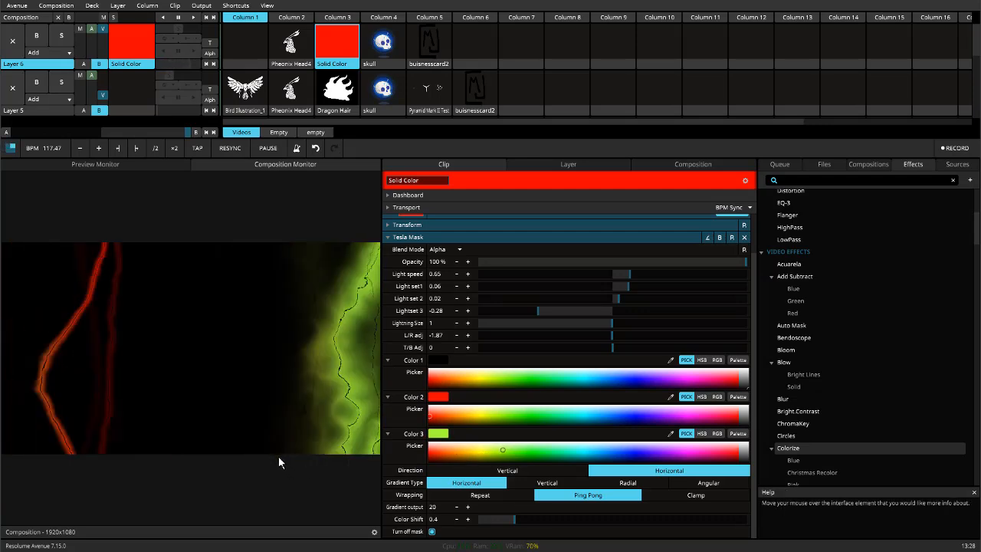
pyautogui.click(564, 483)
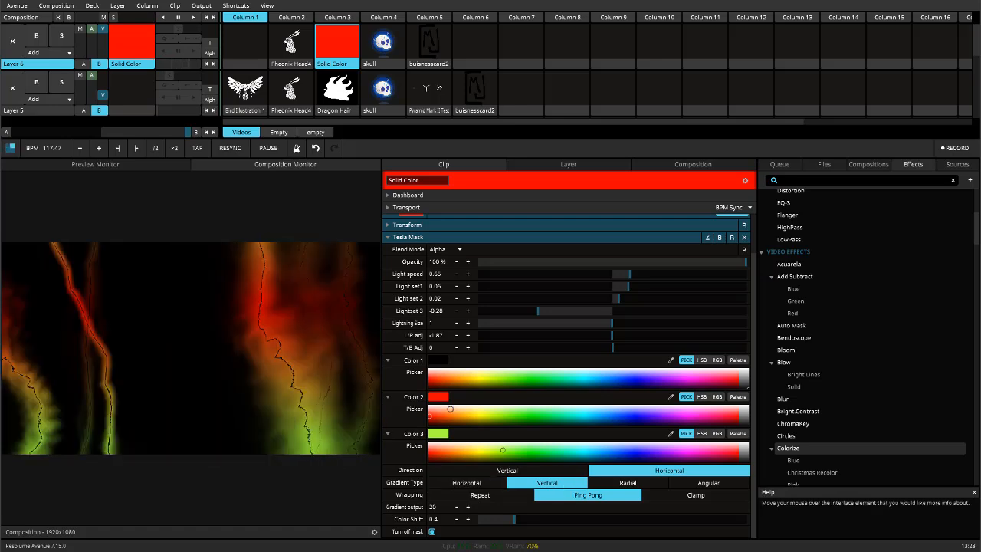
pyautogui.click(629, 482)
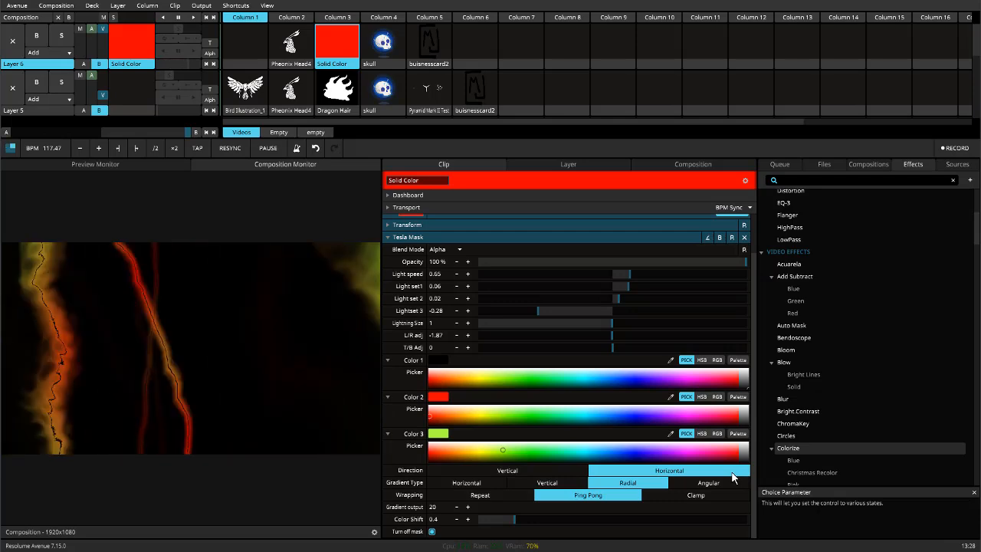
pyautogui.click(724, 483)
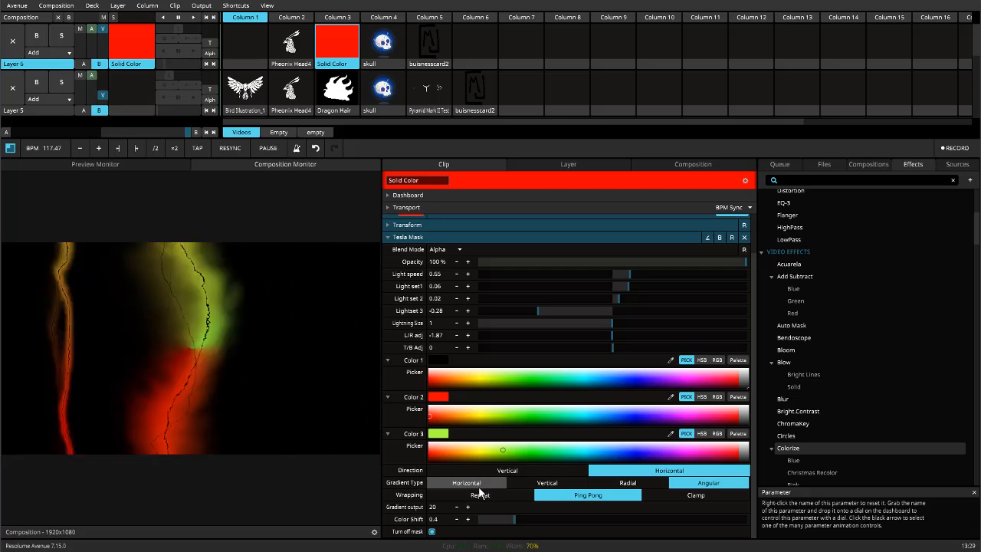
pyautogui.click(534, 485)
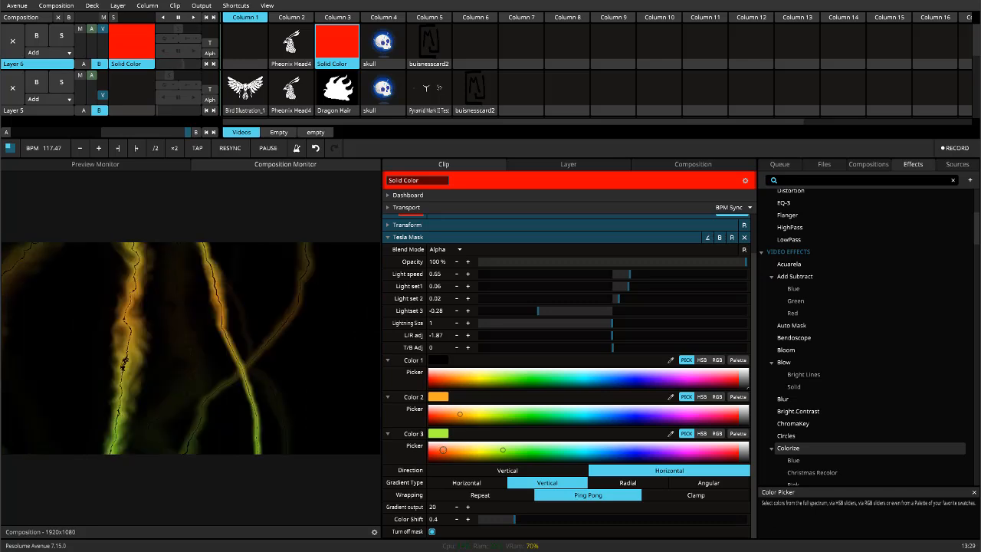
# Change the Tesla Mask's Color 2 to yellow and Color 3 to light red
pyautogui.click(440, 435)
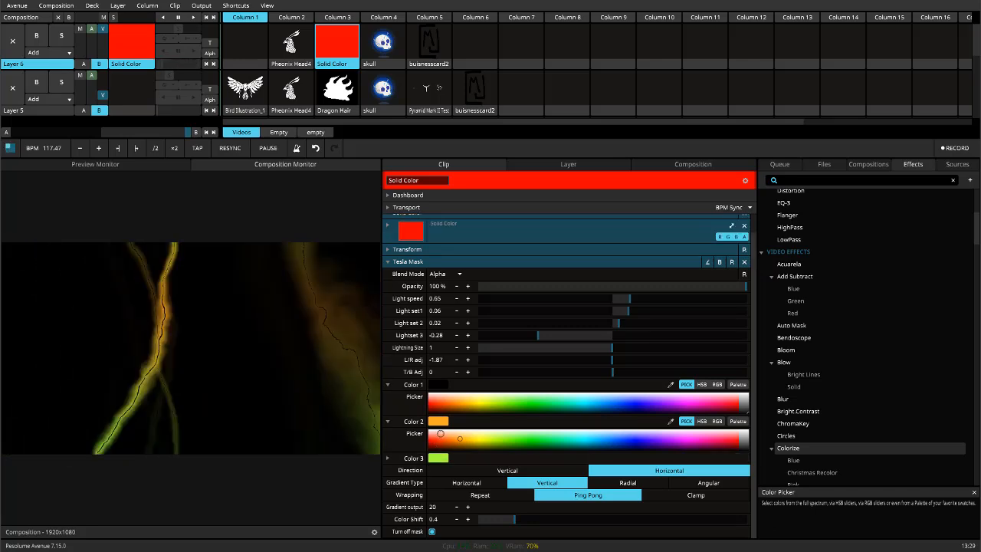
pyautogui.moveTo(463, 436); pyautogui.dragTo(482, 436)
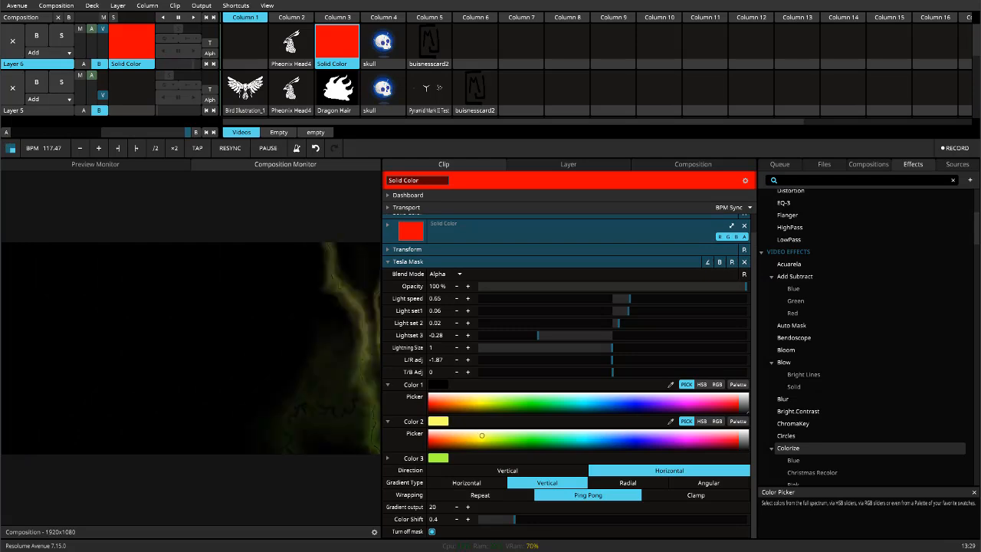
pyautogui.click(442, 459)
pyautogui.moveTo(437, 477); pyautogui.dragTo(430, 474)
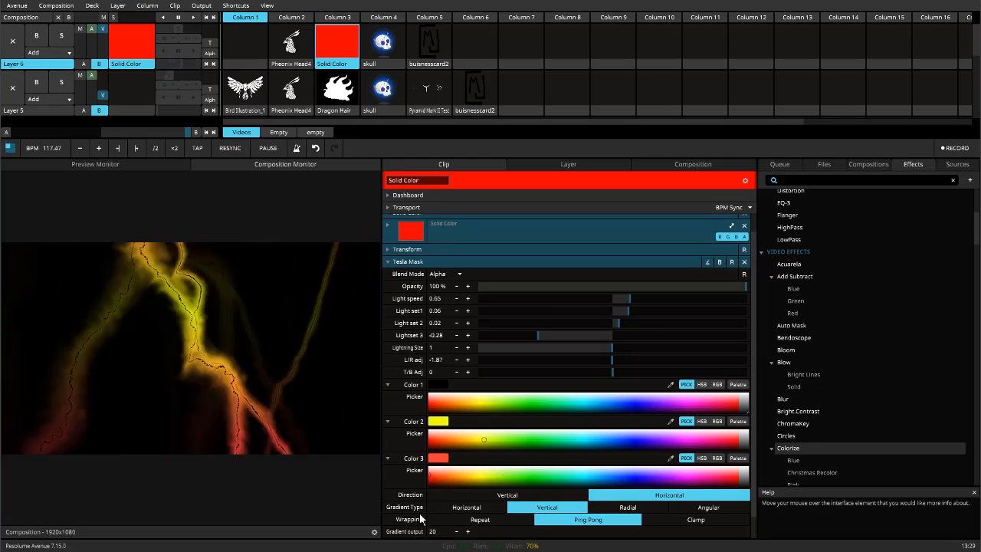
# Set the Tesla Mask's Color Shift to 0.63 and soften Color 2 to a lighter, warmer yellow
pyautogui.scroll(-1, 485, 433)
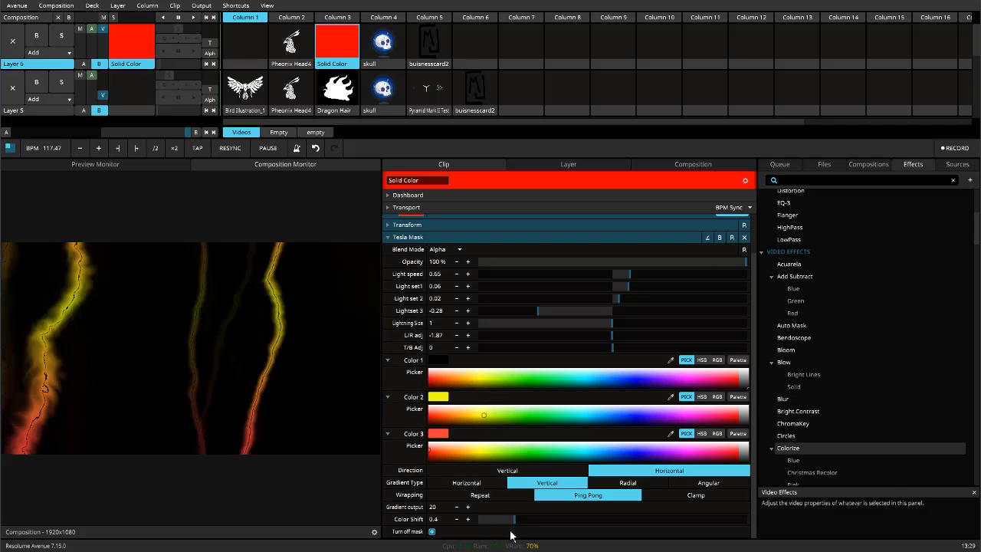
pyautogui.moveTo(508, 520); pyautogui.dragTo(535, 521)
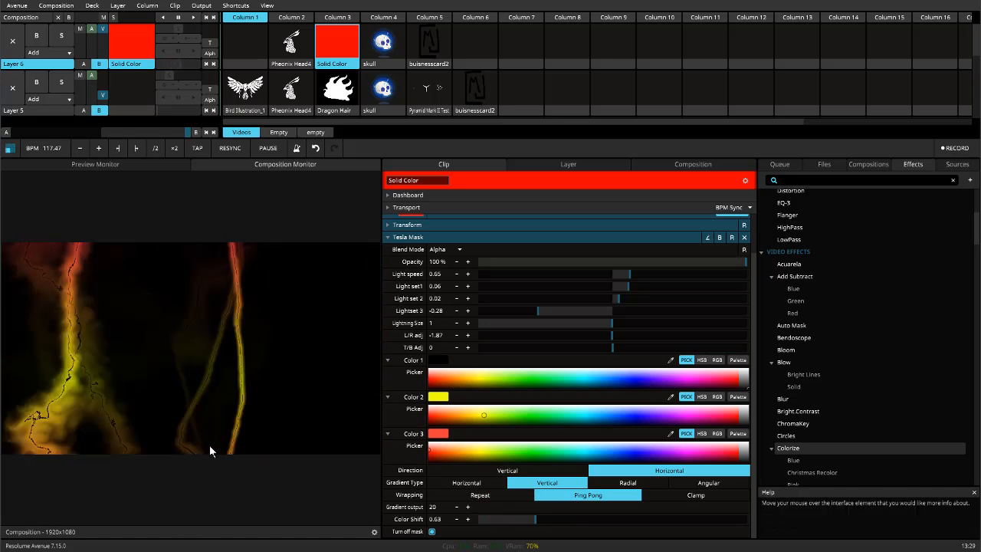
pyautogui.click(476, 408)
pyautogui.moveTo(475, 408); pyautogui.dragTo(476, 412)
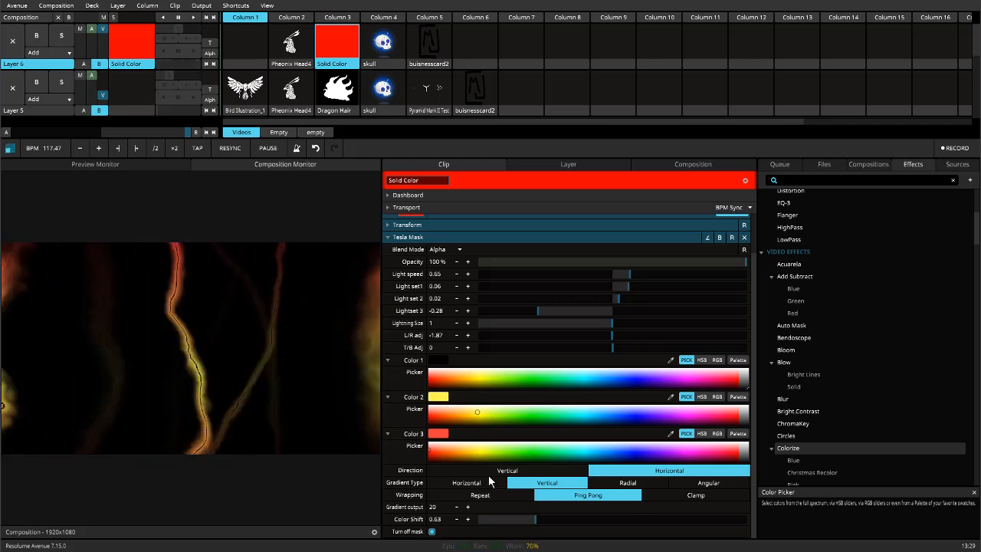
# Try a Gradient output of 15 for the Tesla Mask and settle on 10
pyautogui.doubleClick(443, 509)
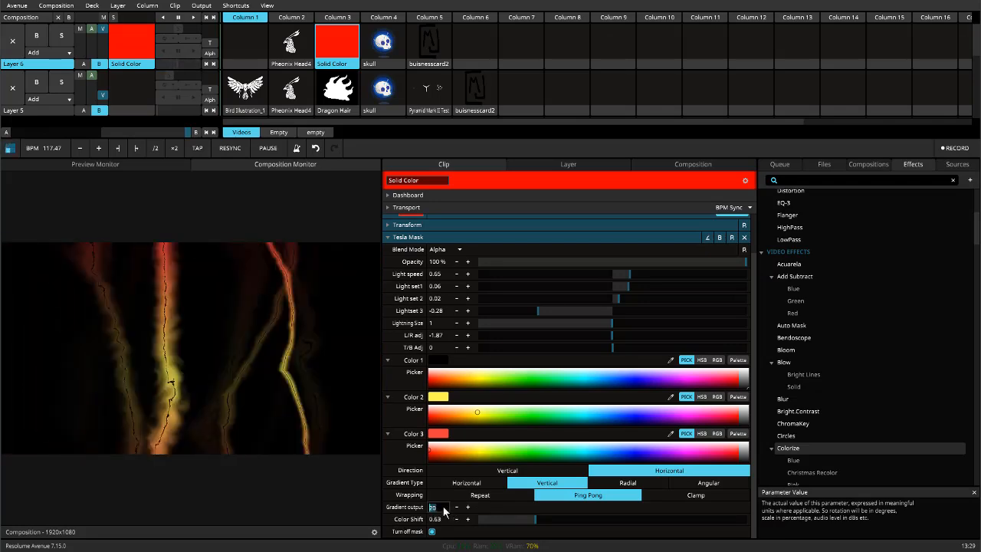
pyautogui.write('15')
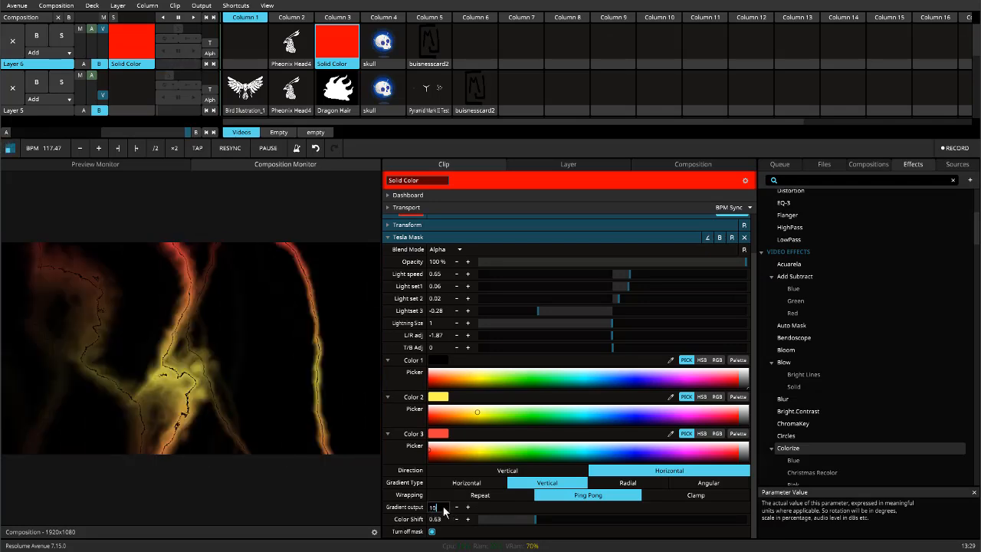
pyautogui.press('Return')
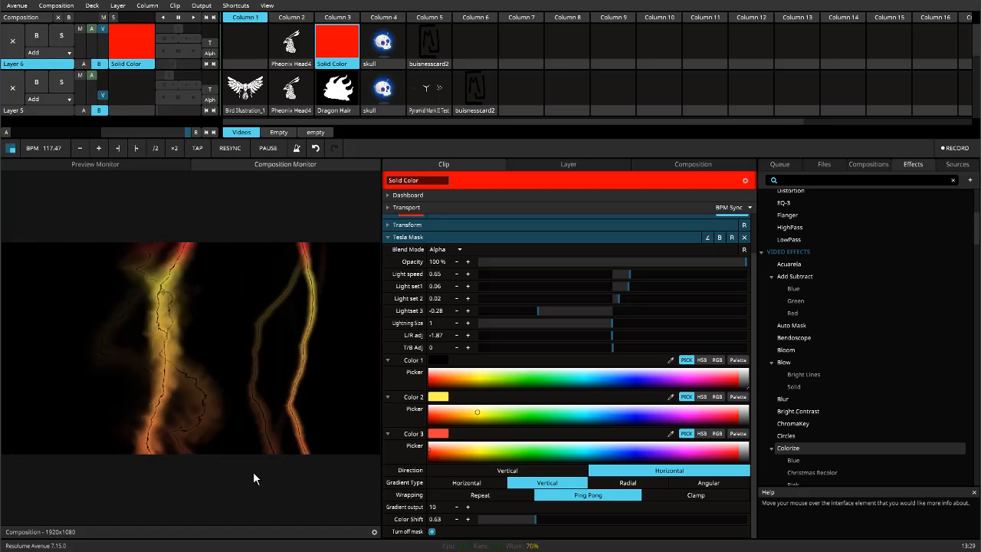
# Set the Tesla Mask's Gradient output to 20 and toggle its Turn off mask option
pyautogui.click(441, 509)
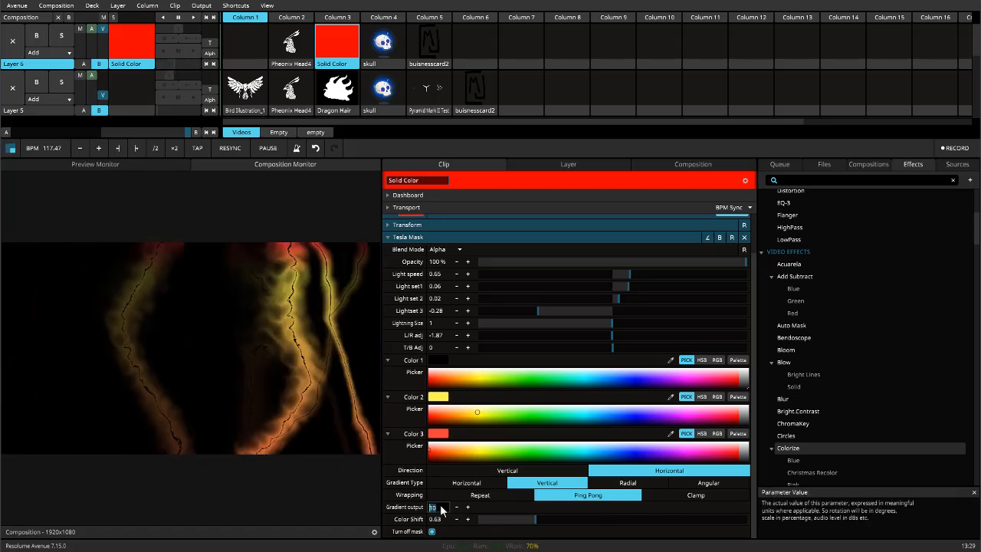
pyautogui.write('20')
pyautogui.press('Return')
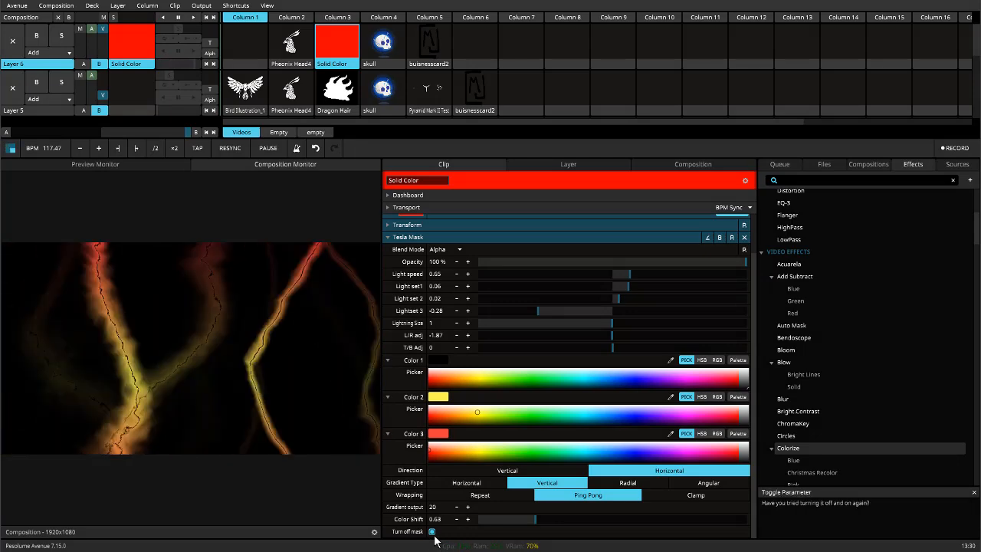
pyautogui.click(431, 531)
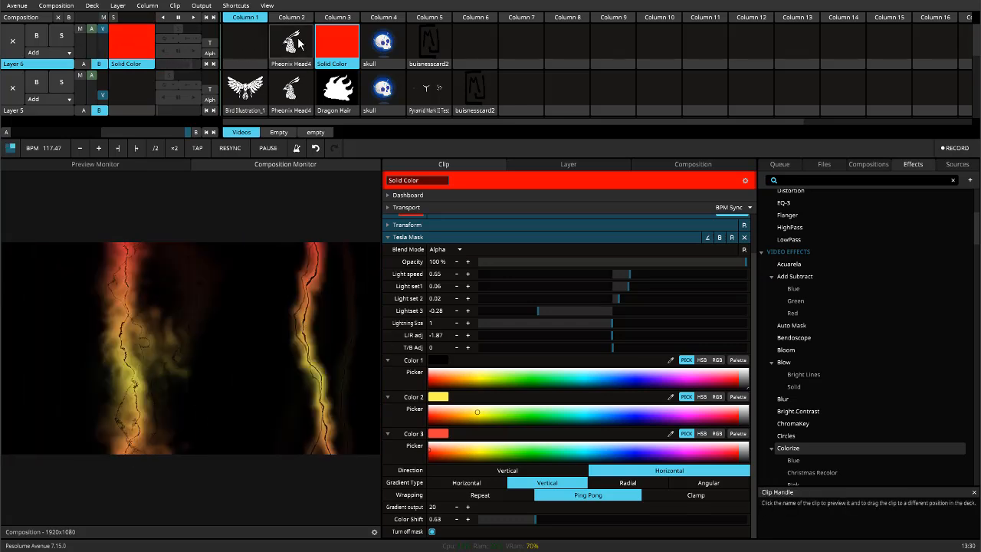
# Trigger Layer 6's Pheonix Head4 clip, enable Turn off mask in its Tesla Mask, and set Lightset 3 to -0.07
pyautogui.click(295, 39)
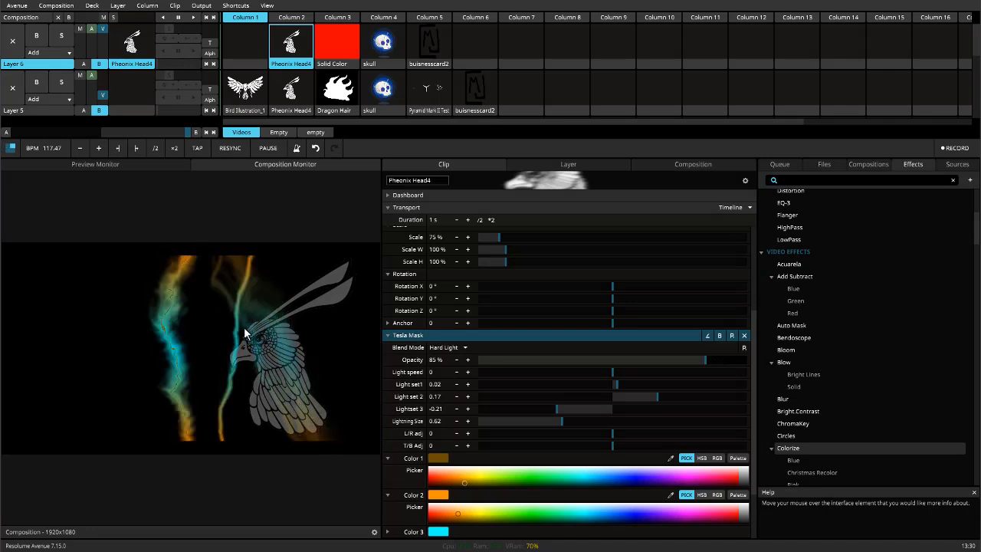
pyautogui.scroll(-2, 421, 531)
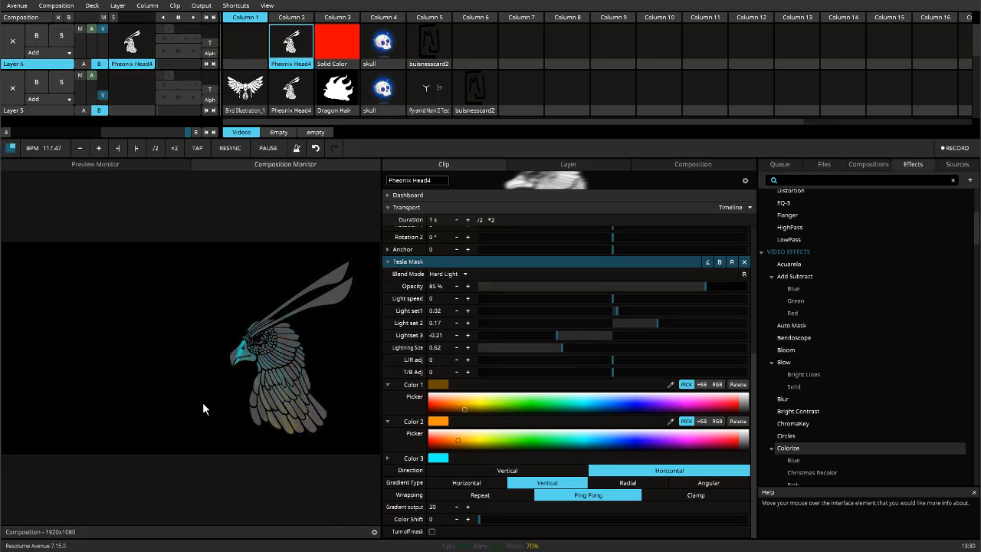
pyautogui.click(432, 532)
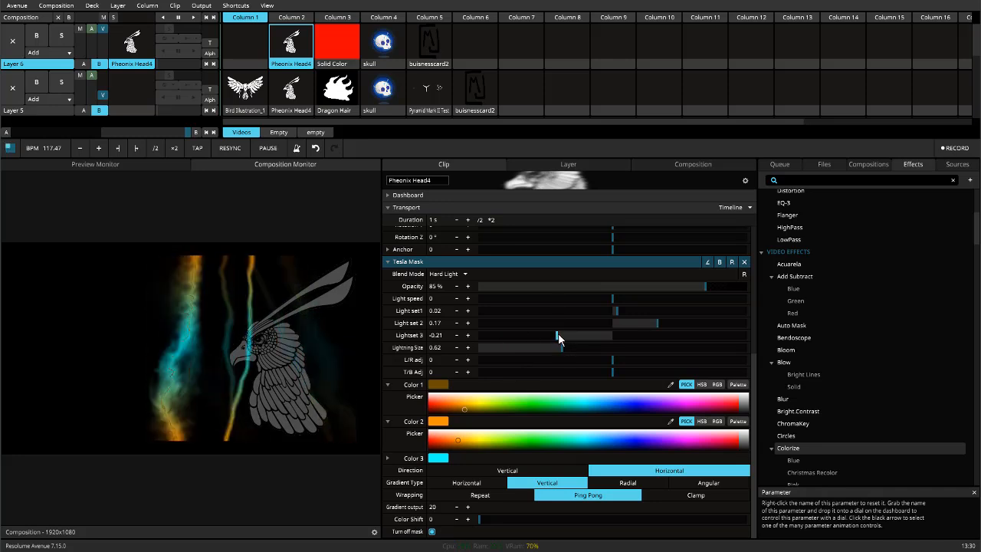
pyautogui.moveTo(557, 335); pyautogui.dragTo(590, 335)
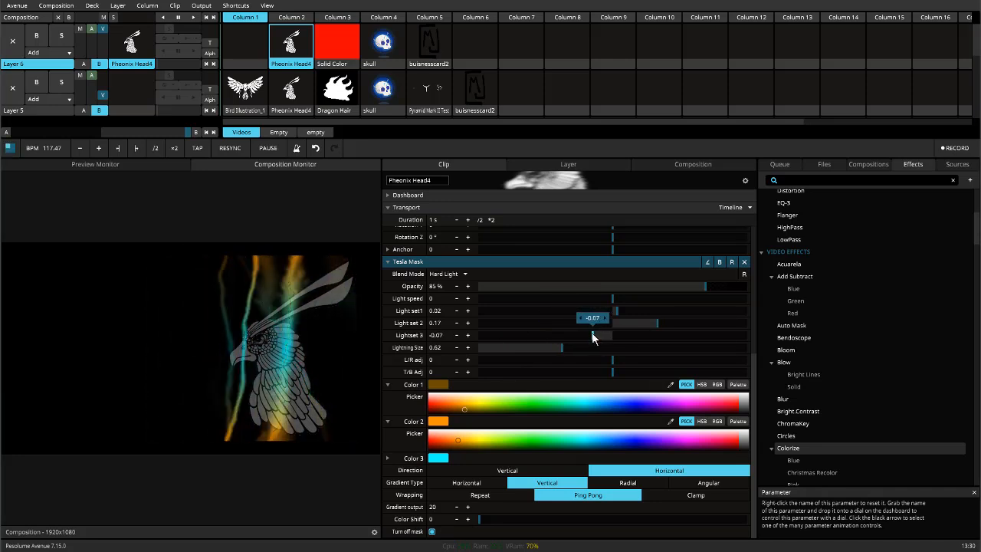
# Change Color 1 of the Pheonix Head4 clip's Tesla Mask to white
pyautogui.click(442, 386)
pyautogui.click(439, 411)
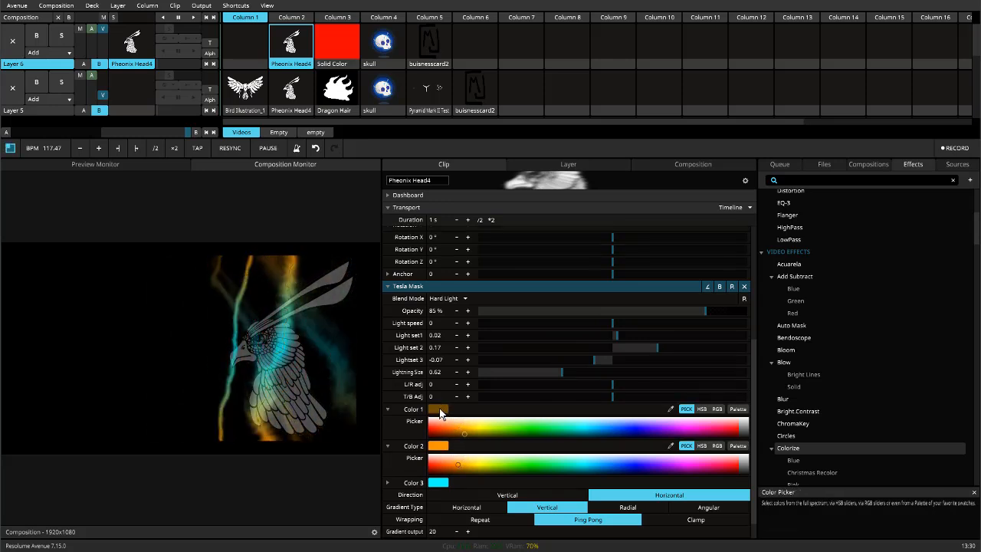
pyautogui.click(441, 409)
pyautogui.click(447, 410)
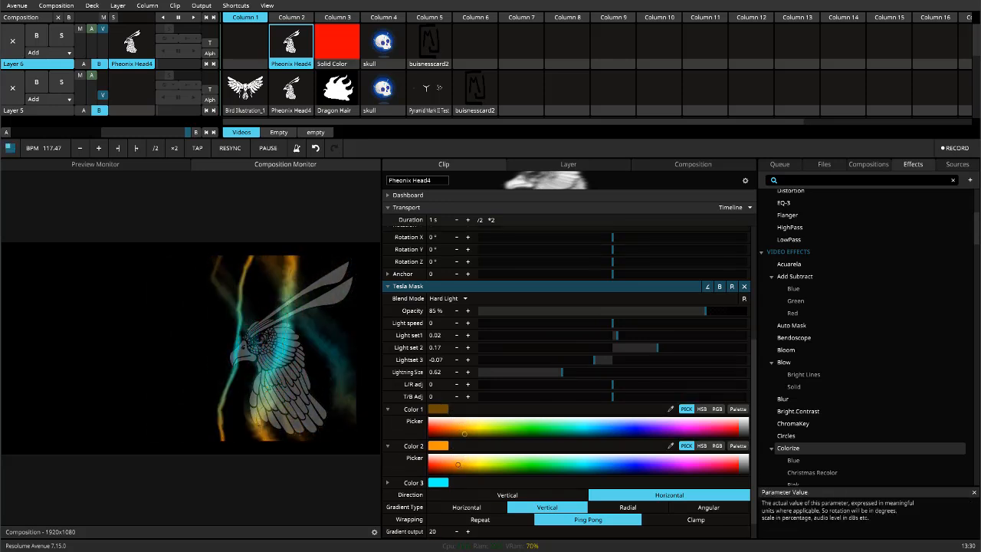
pyautogui.click(472, 420)
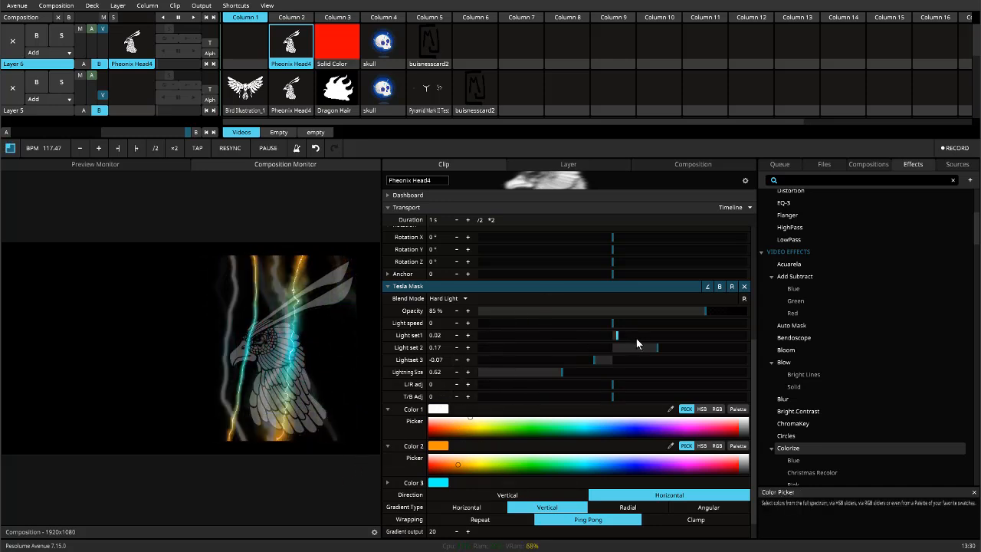
# Set the Pheonix Head4 Tesla Mask's Light set 2 to -0.23 and Light speed to 0.23, and disable Turn off mask
pyautogui.moveTo(593, 347); pyautogui.dragTo(552, 350)
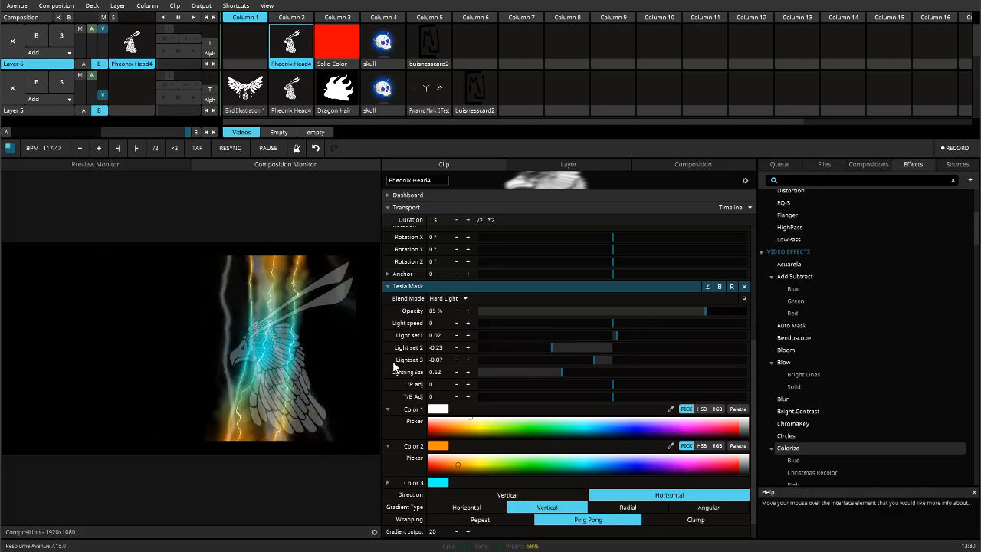
pyautogui.moveTo(563, 374)
pyautogui.mouseDown()
pyautogui.moveTo(547, 374)
pyautogui.moveTo(562, 365)
pyautogui.mouseUp()
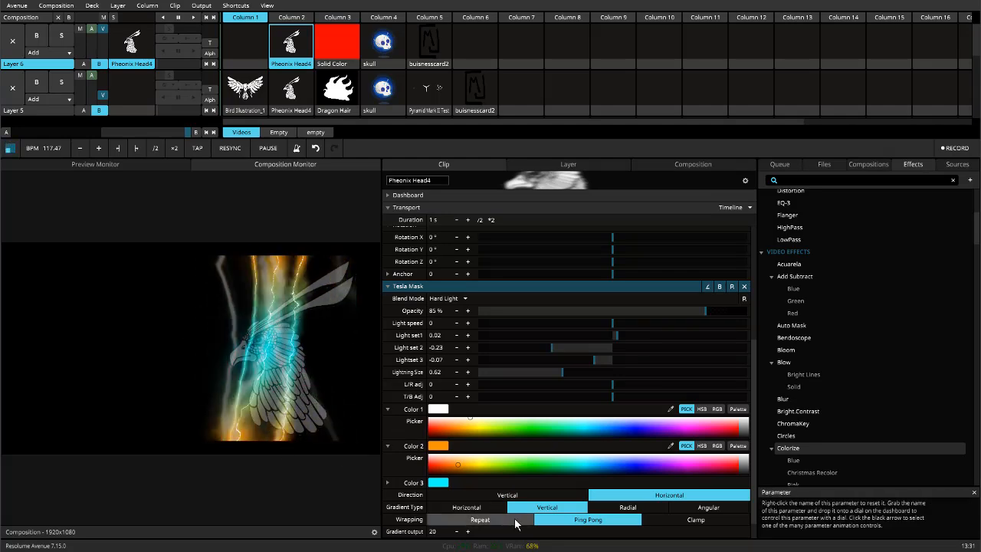
pyautogui.scroll(-1, 460, 514)
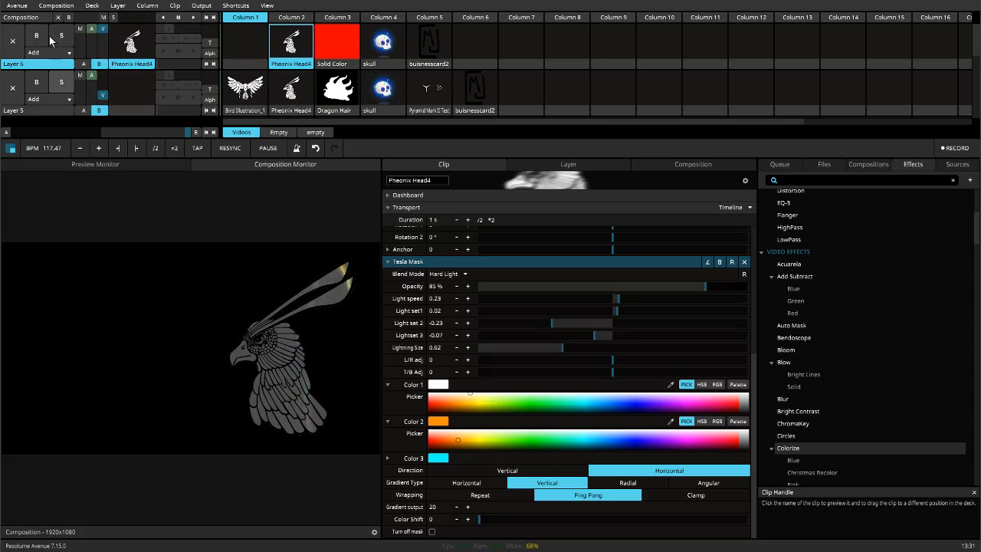
# Trigger the skull clips on Layer 6 and Layer 5, then show the Layer 6 skull's Tesla Mask parameters
pyautogui.click(373, 58)
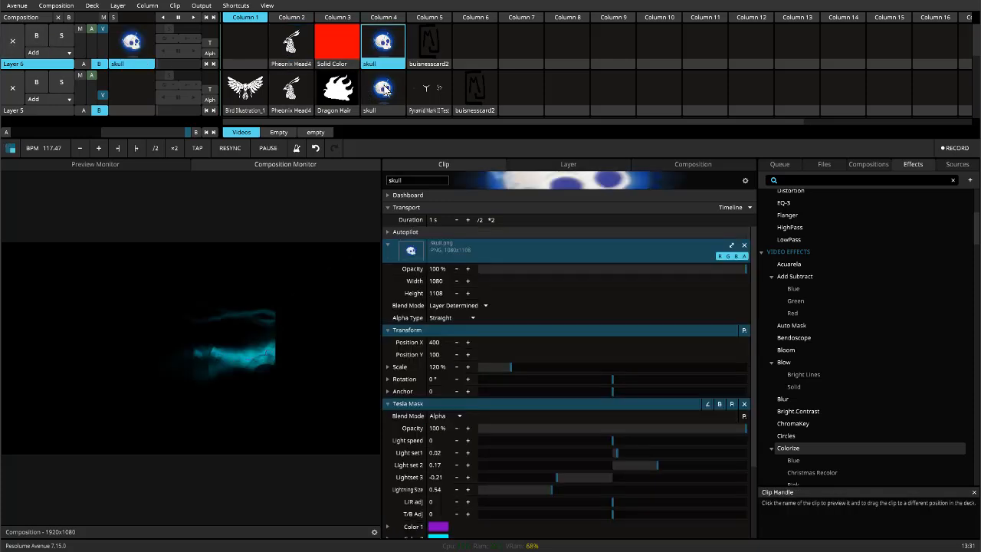
pyautogui.click(369, 111)
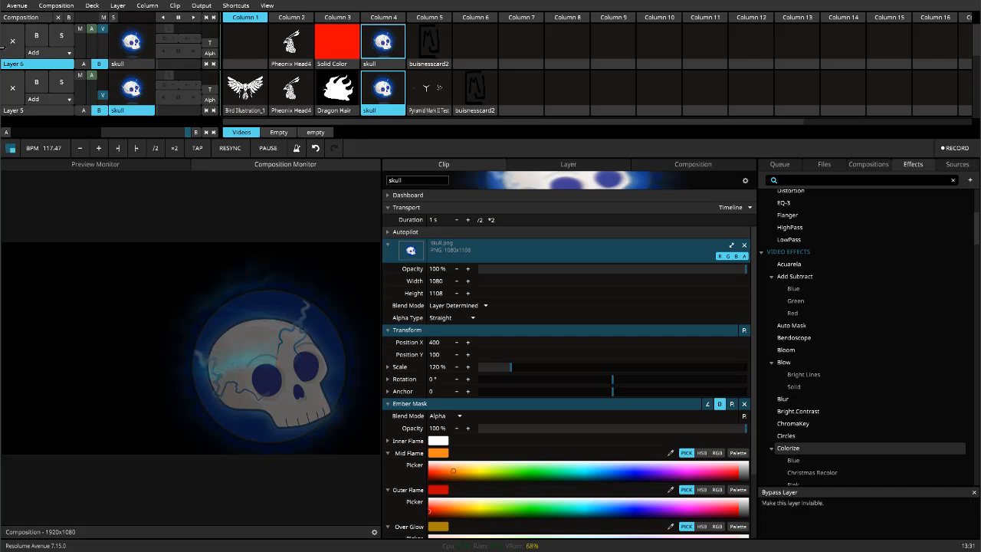
pyautogui.click(381, 42)
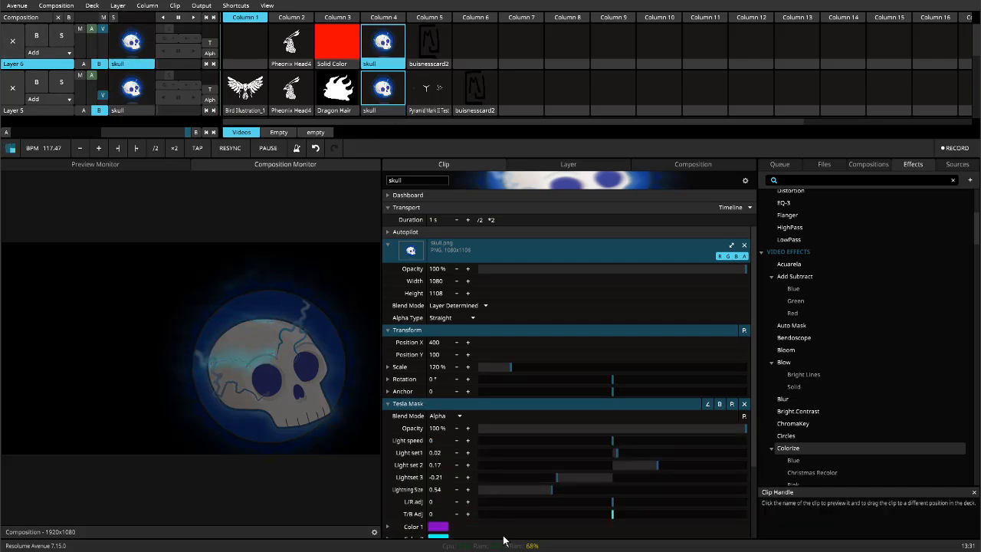
# Set the skull's Tesla Mask Light speed to 0.59 and L/R adj to 390.8, turning the mask off temporarily to align the lightning
pyautogui.scroll(-3, 460, 498)
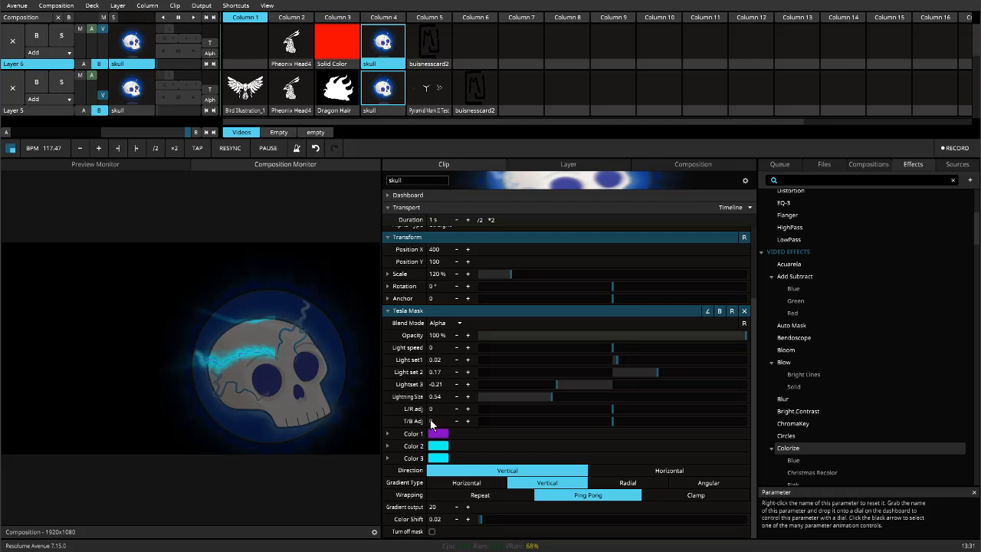
pyautogui.moveTo(613, 348); pyautogui.dragTo(629, 344)
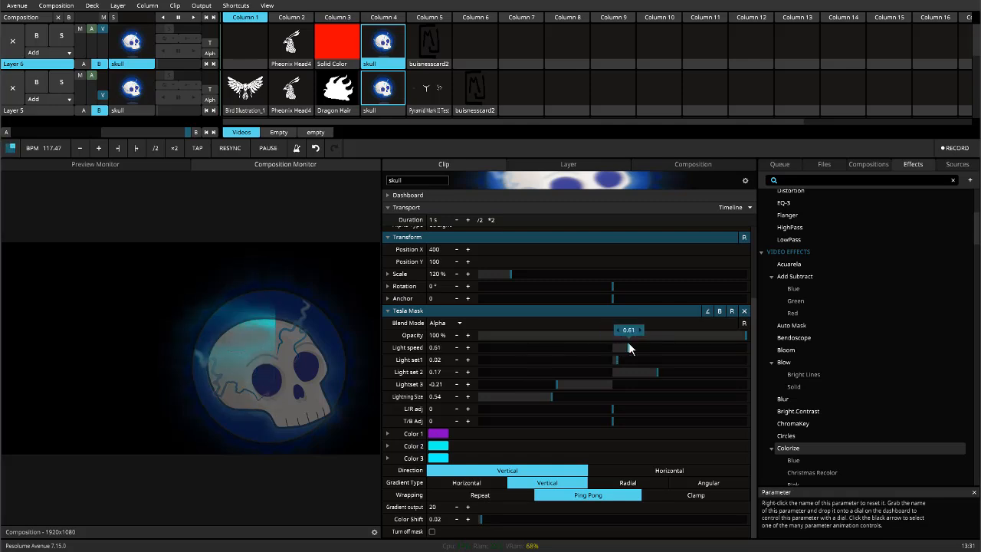
pyautogui.click(431, 532)
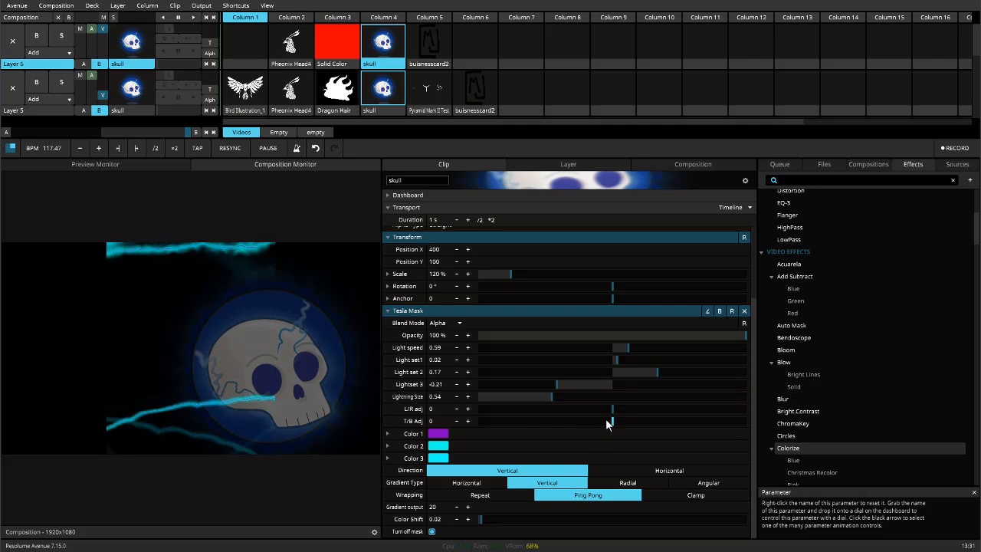
pyautogui.moveTo(613, 408); pyautogui.dragTo(716, 408)
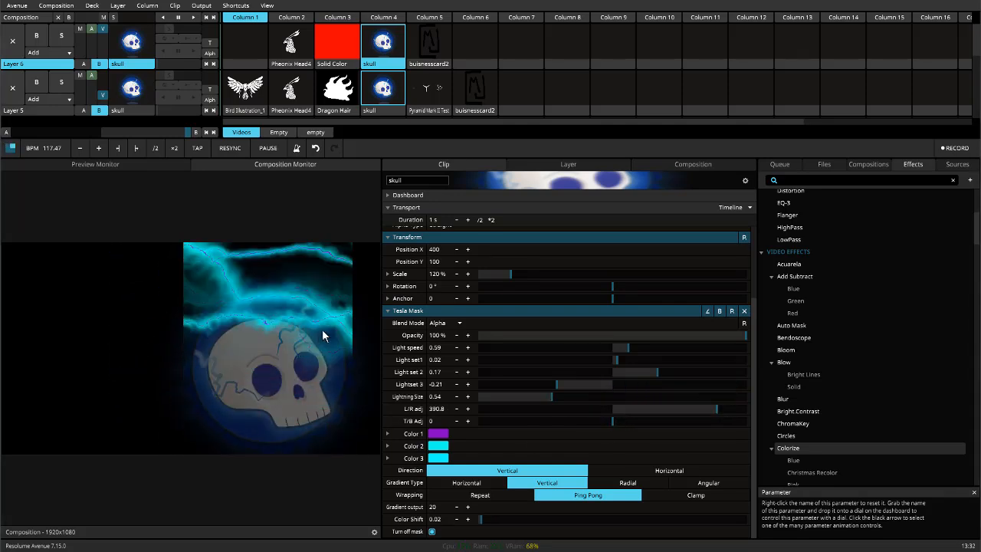
pyautogui.click(431, 532)
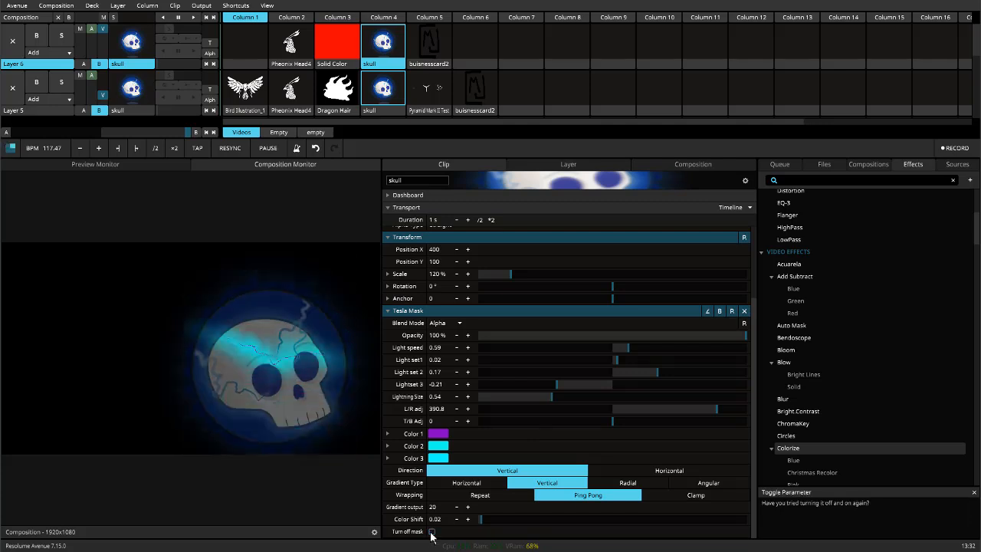
# Change Color 1 of the skull's Tesla Mask to white
pyautogui.click(437, 433)
pyautogui.click(489, 445)
pyautogui.click(482, 442)
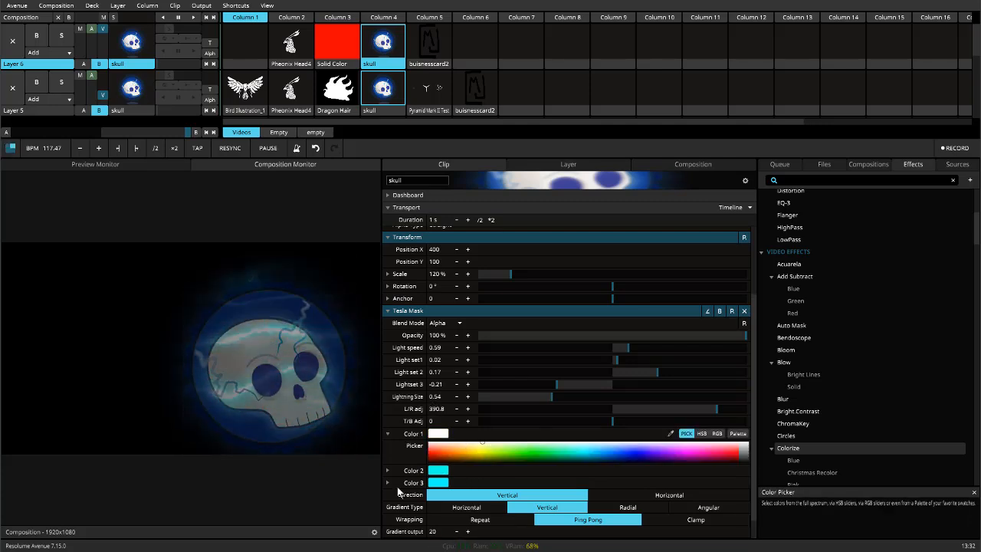
# Try other hues for the skull's Tesla Mask Color 3, settle on cyan, and change Color 2 to magenta
pyautogui.click(438, 482)
pyautogui.click(643, 502)
pyautogui.click(649, 509)
pyautogui.click(573, 491)
pyautogui.moveTo(581, 494); pyautogui.dragTo(584, 499)
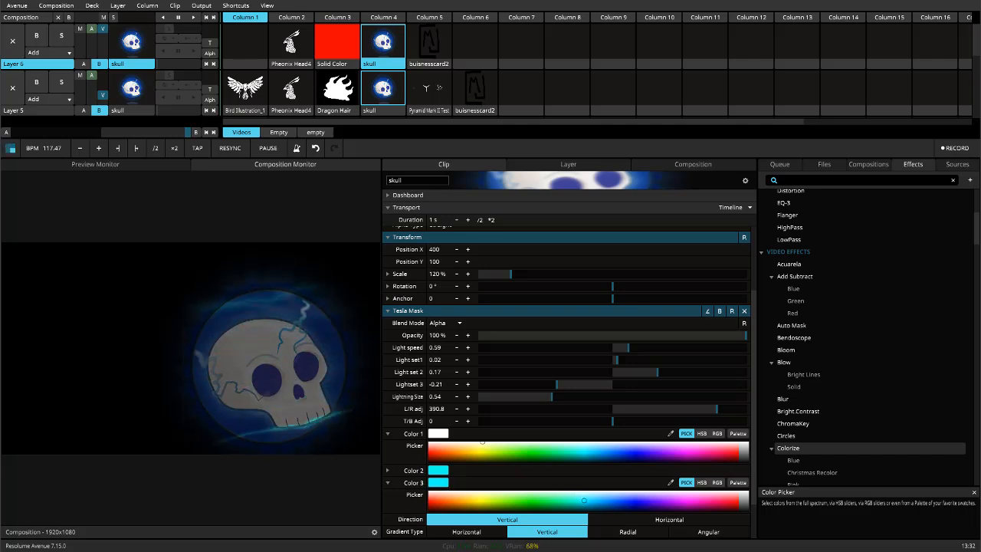
pyautogui.click(436, 472)
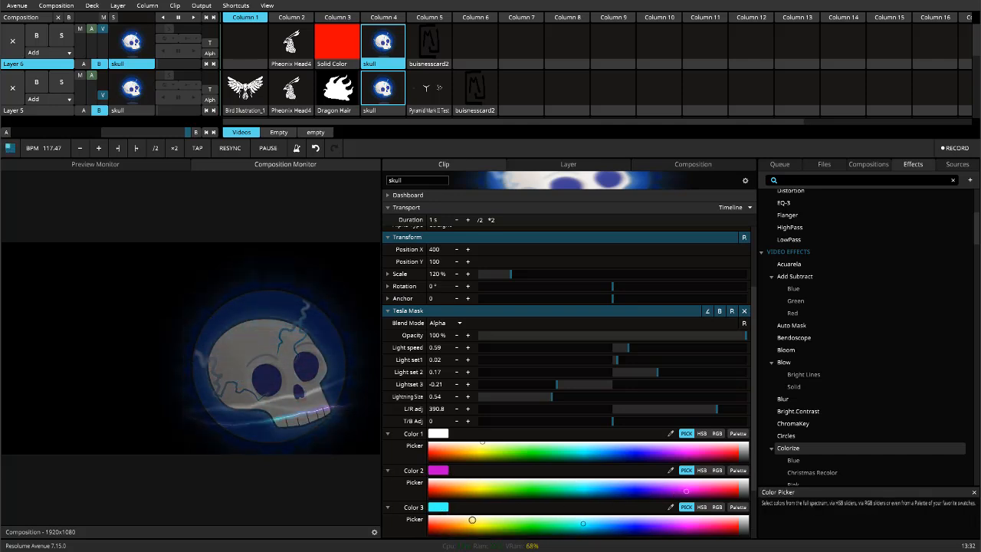